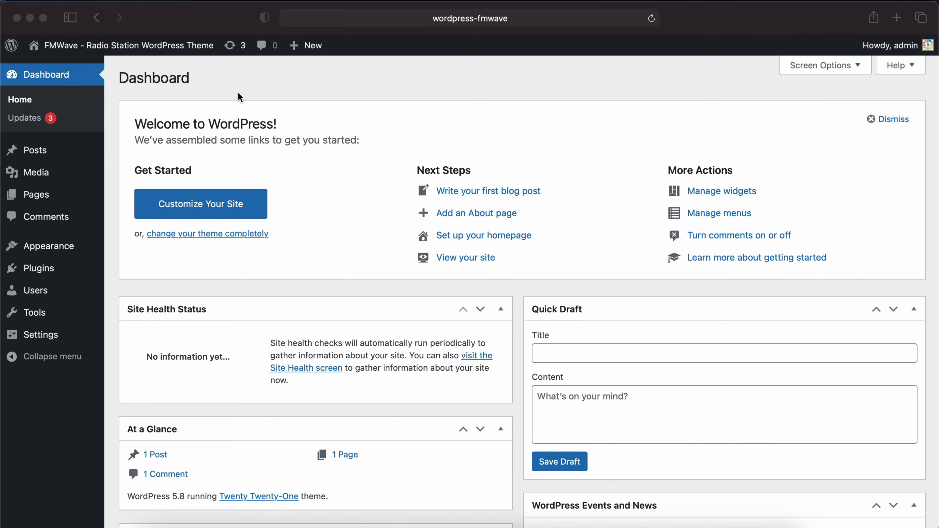
# Open the upload form for adding a new theme from a .zip file
pyautogui.click(106, 92)
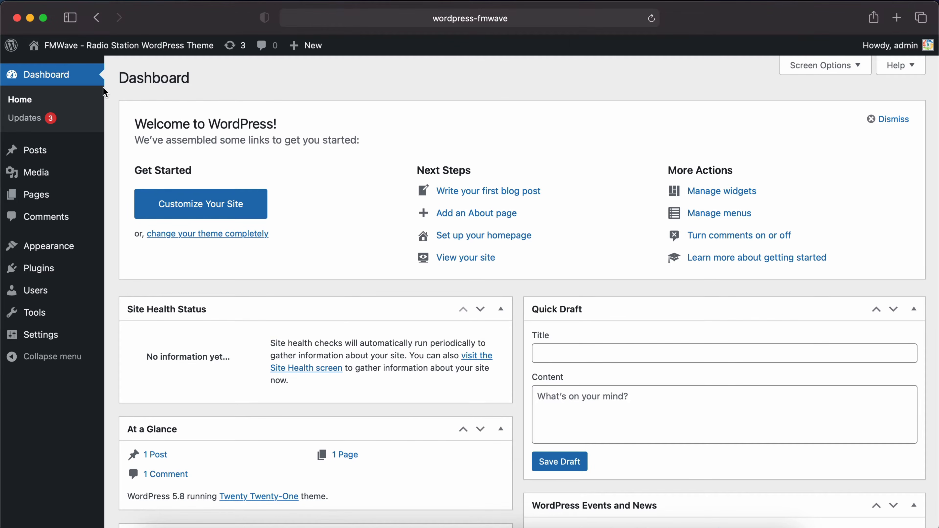
pyautogui.moveTo(69, 253)
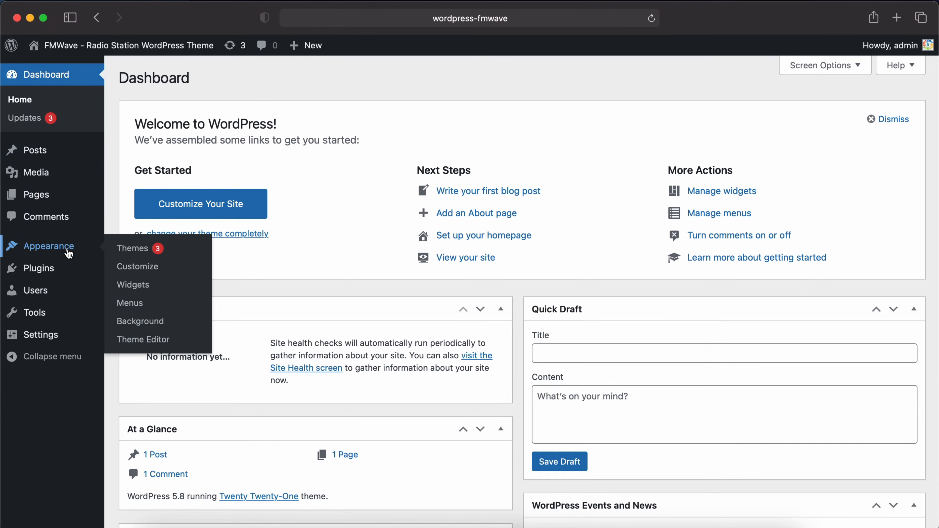
pyautogui.click(132, 249)
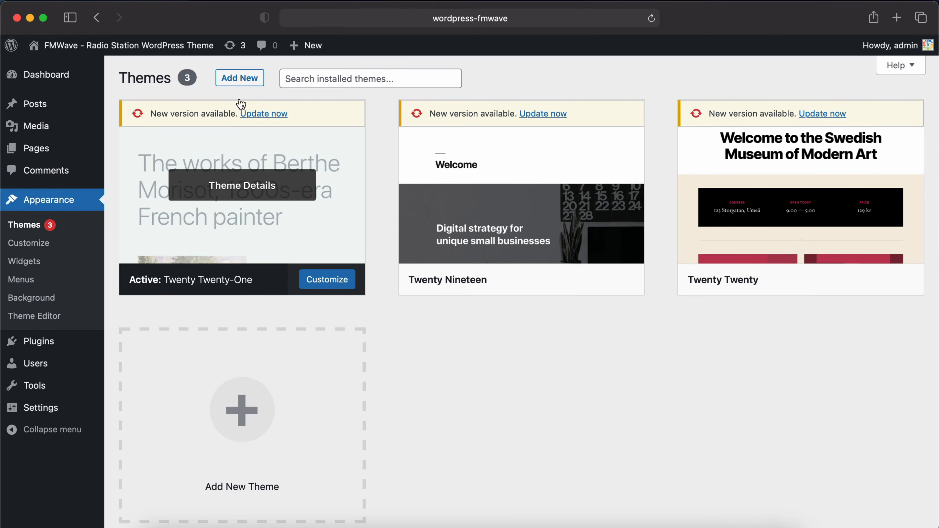
pyautogui.click(237, 78)
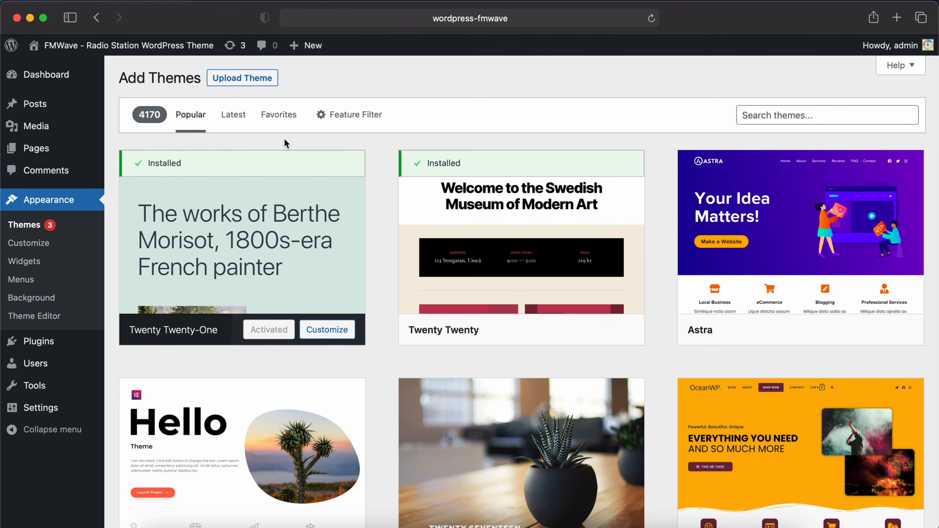
pyautogui.click(224, 83)
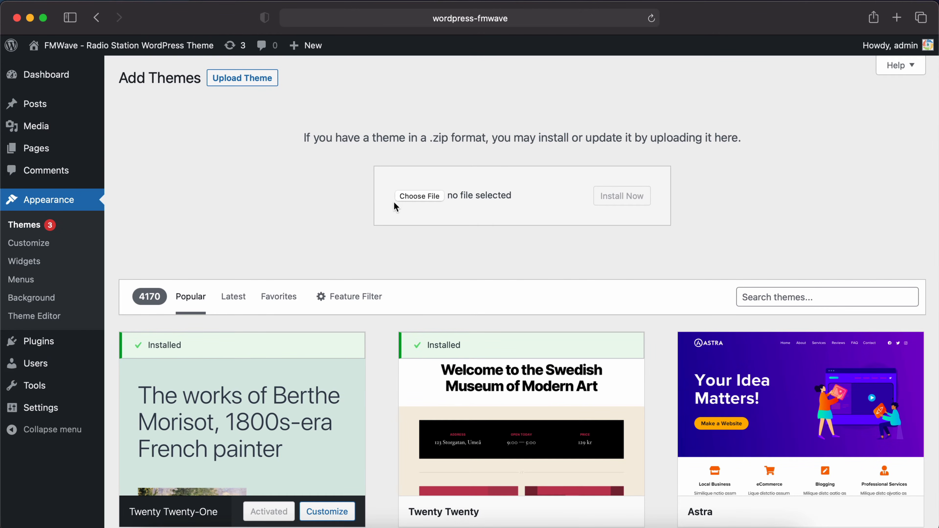
# Upload fmwave.zip from the main-fmwave folder, then install and activate the theme
pyautogui.click(417, 198)
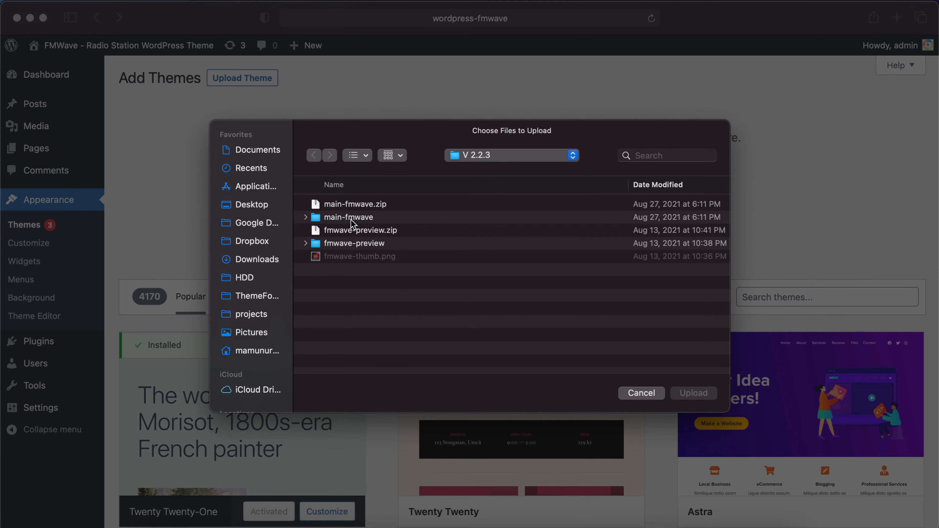
pyautogui.doubleClick(343, 222)
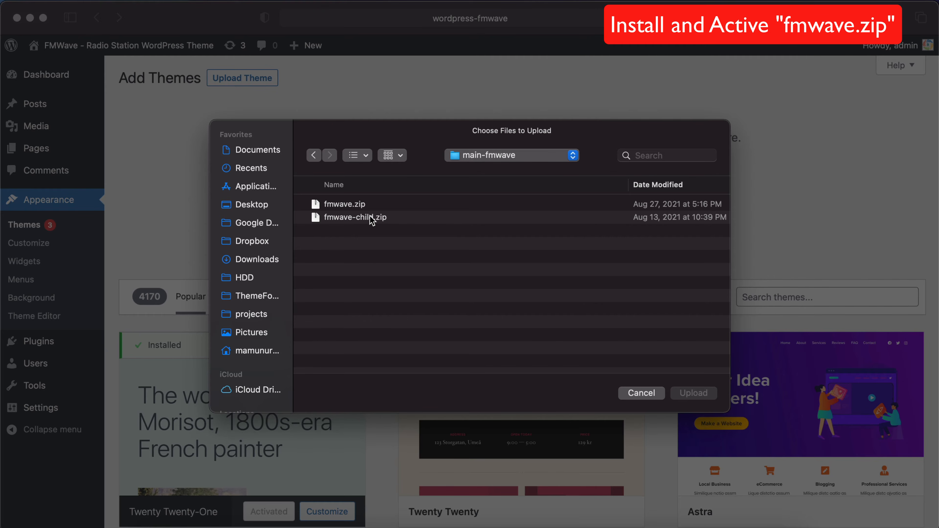
pyautogui.doubleClick(334, 204)
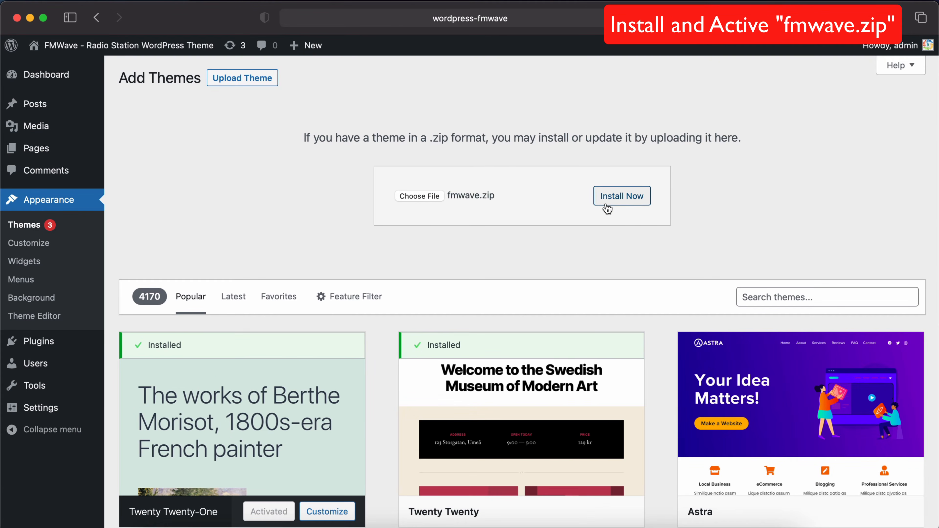
pyautogui.click(612, 200)
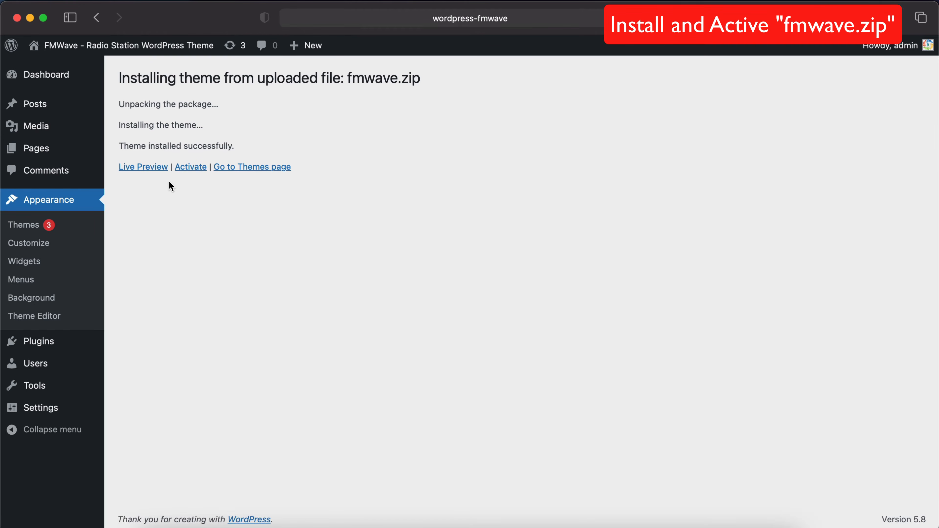
pyautogui.click(186, 171)
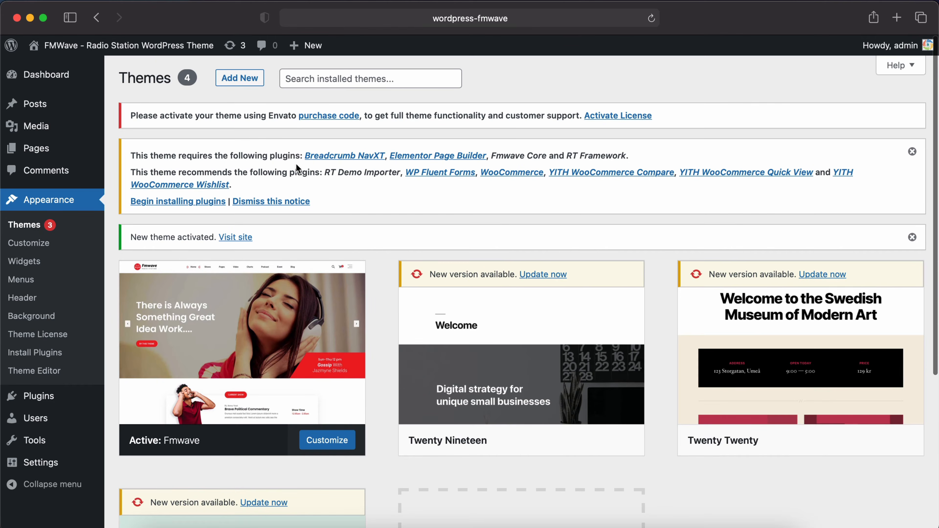
# Open the theme license page and enter the purchase code to activate the Fmwave license
pyautogui.click(607, 114)
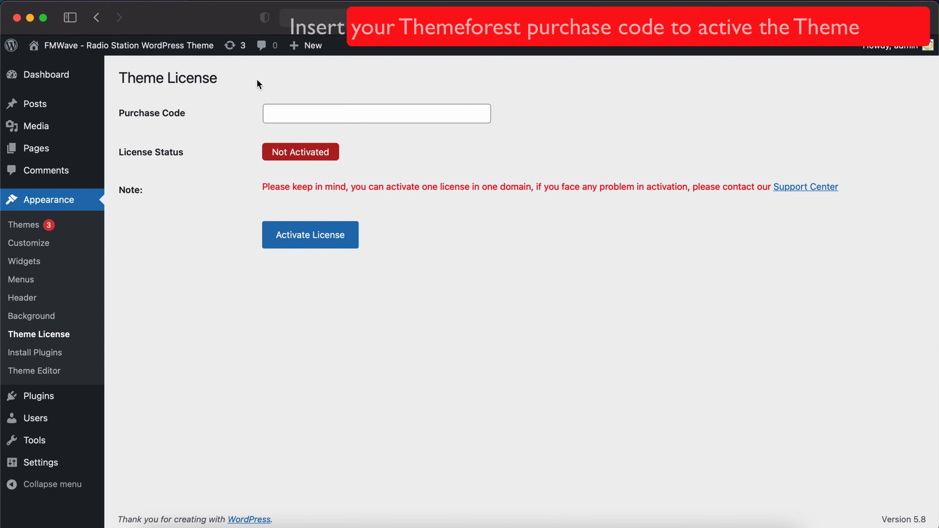
pyautogui.click(277, 106)
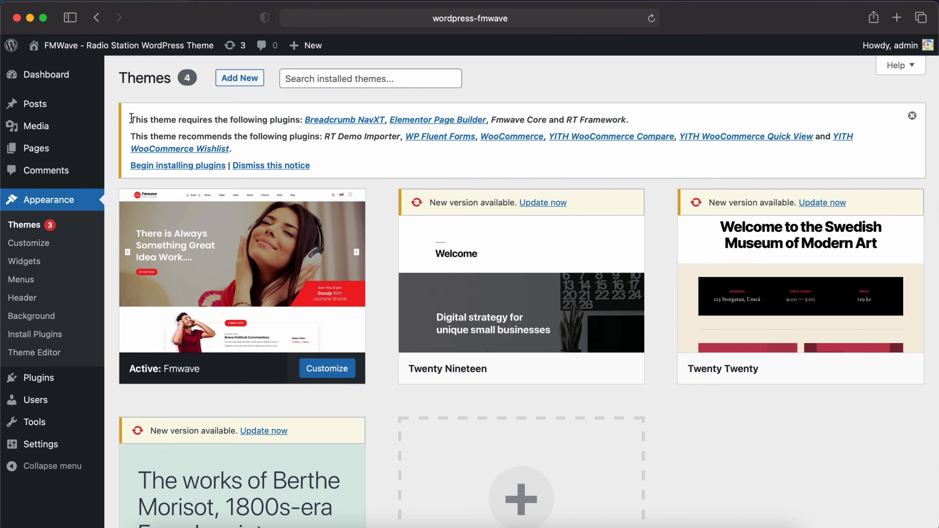
# Examine the required and recommended plugins named in the theme's notice
pyautogui.moveTo(132, 118); pyautogui.dragTo(302, 122)
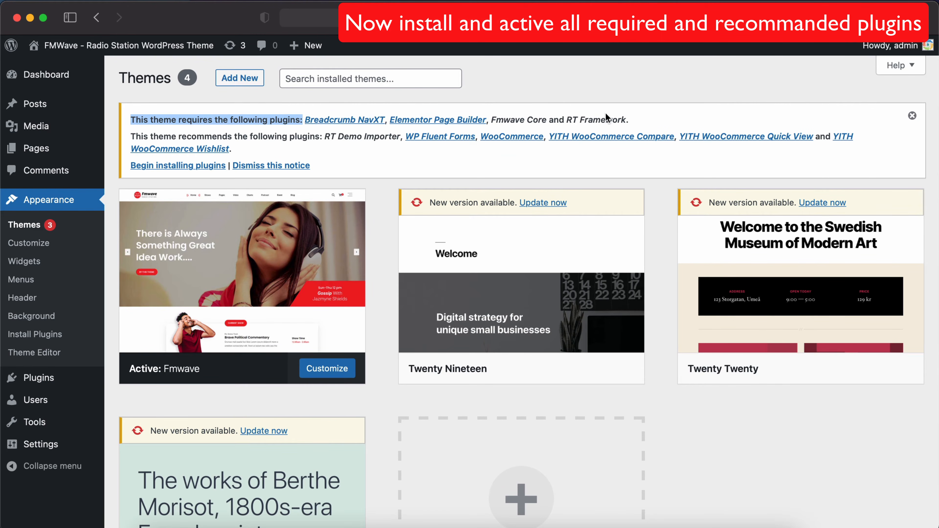
pyautogui.moveTo(627, 119); pyautogui.dragTo(298, 119)
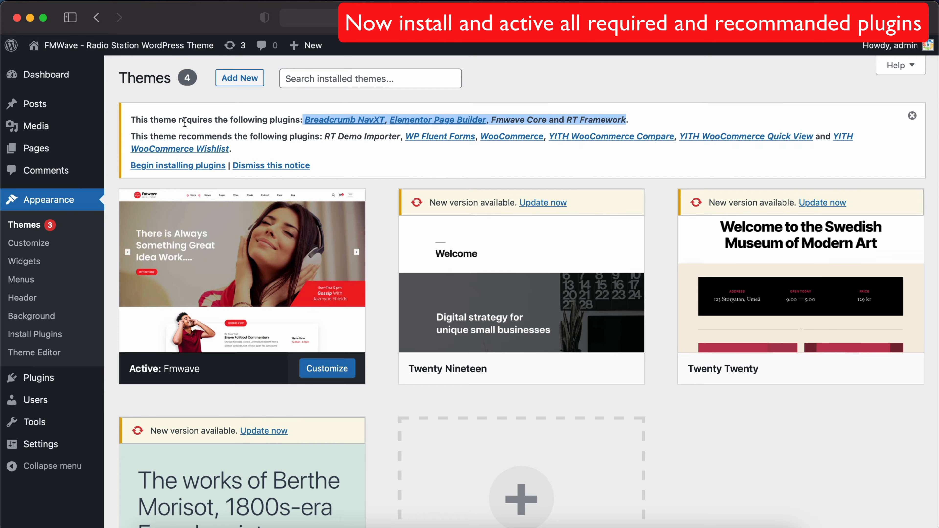
pyautogui.moveTo(131, 136); pyautogui.dragTo(324, 137)
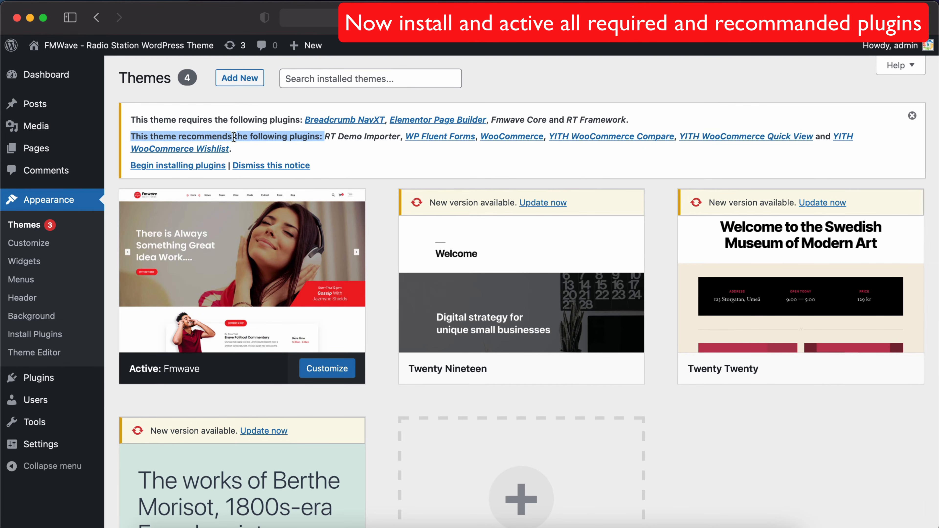
pyautogui.click(262, 148)
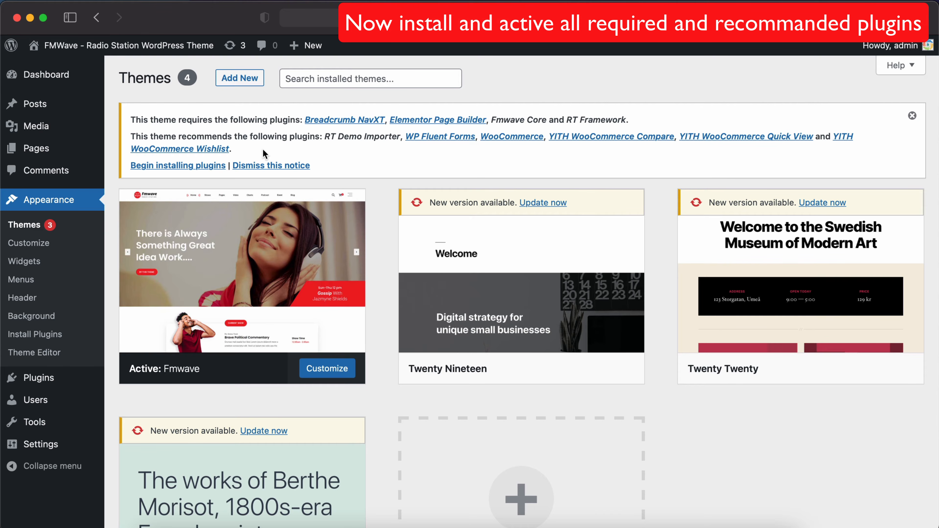
# Open the theme's plugin installer and bulk-install all the required and recommended plugins
pyautogui.click(188, 166)
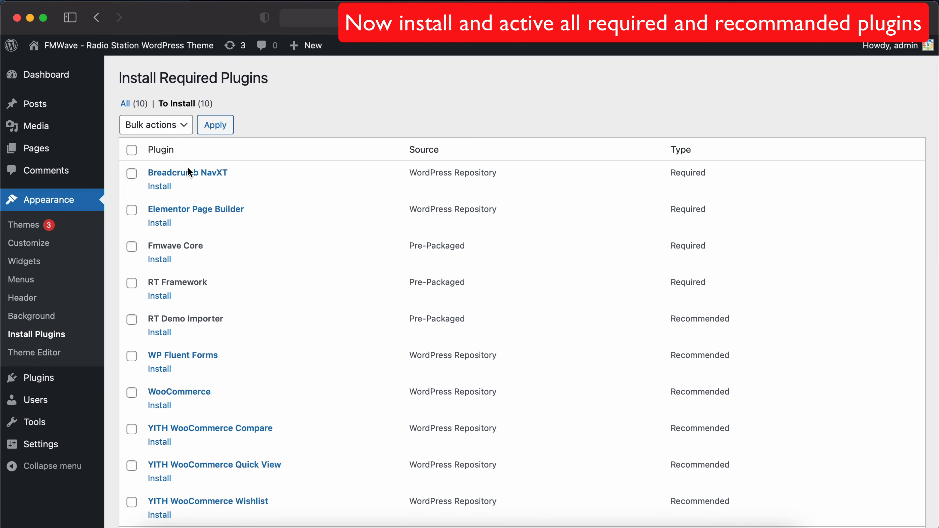
pyautogui.scroll(-5, 188, 167)
pyautogui.scroll(5, 187, 166)
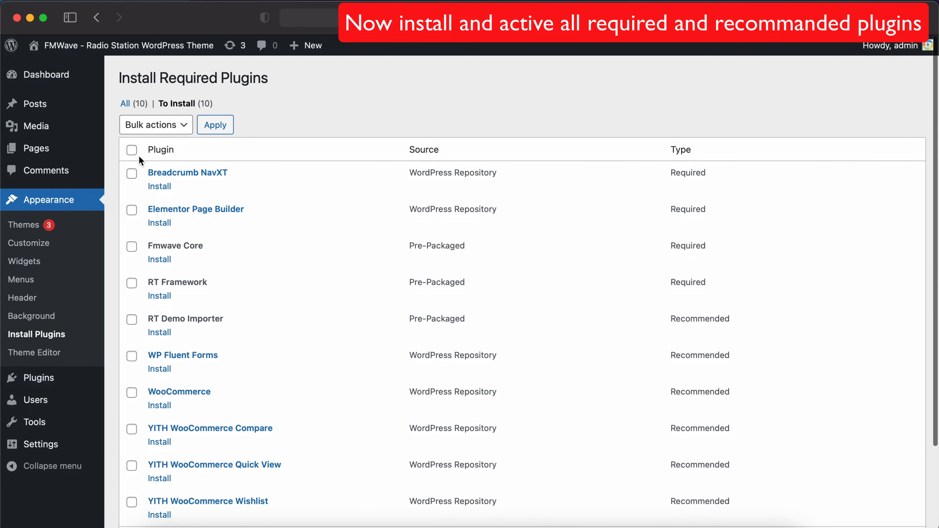
pyautogui.click(132, 150)
pyautogui.click(152, 124)
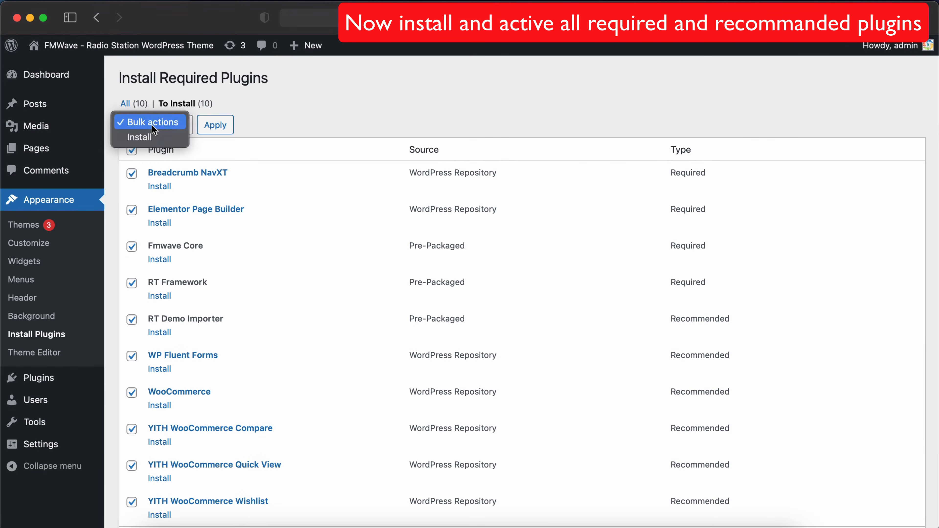
pyautogui.click(140, 137)
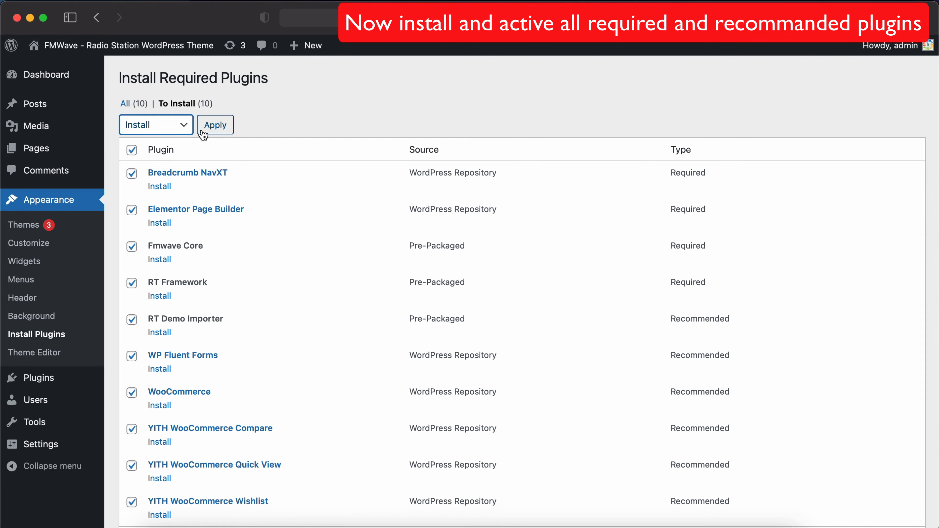
pyautogui.click(220, 126)
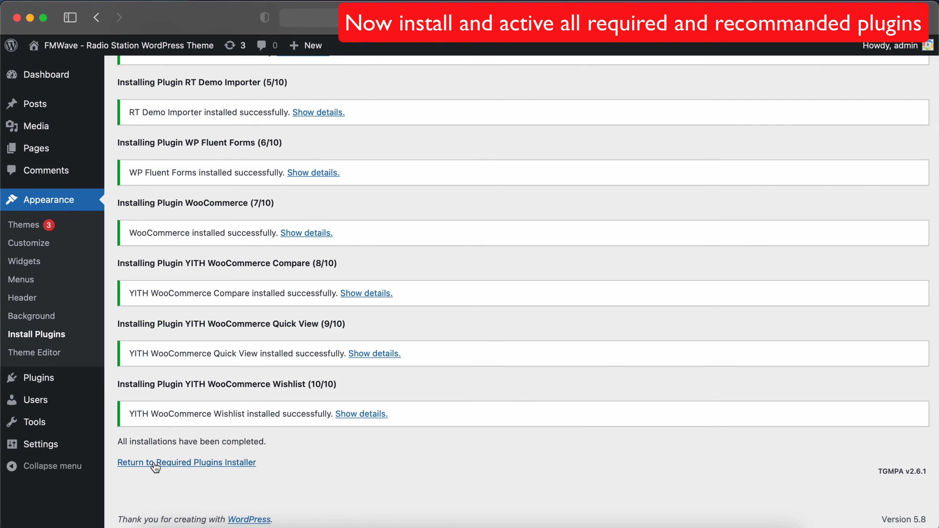
# Return to the required plugins installer and bulk-activate all the installed plugins
pyautogui.click(196, 463)
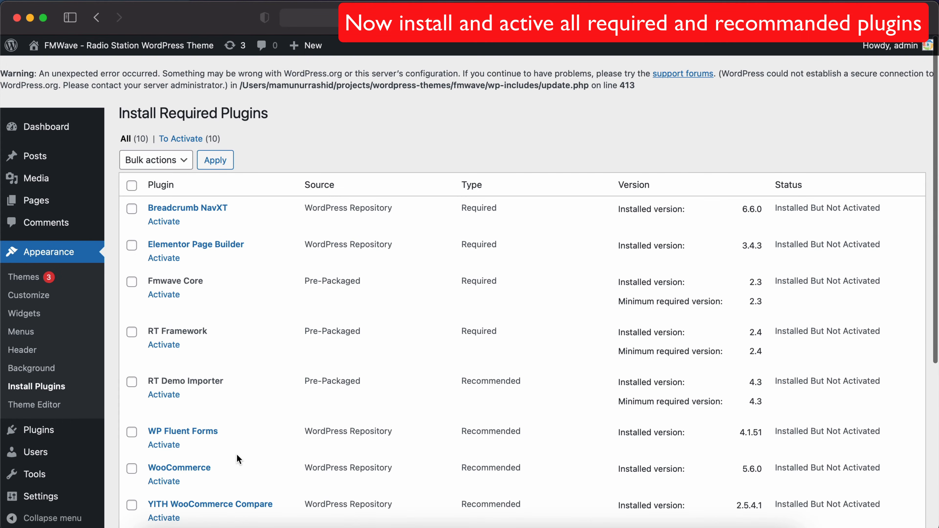
pyautogui.scroll(-10, 237, 454)
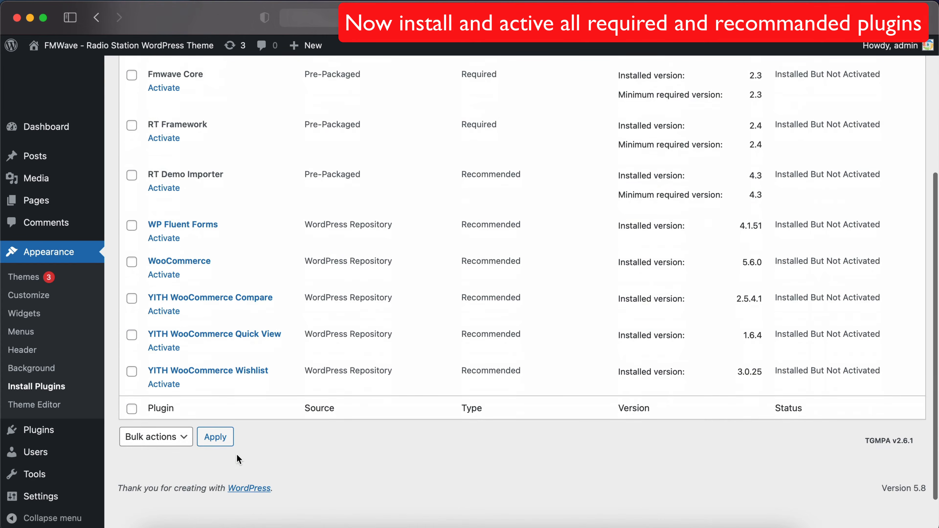
pyautogui.scroll(10, 236, 453)
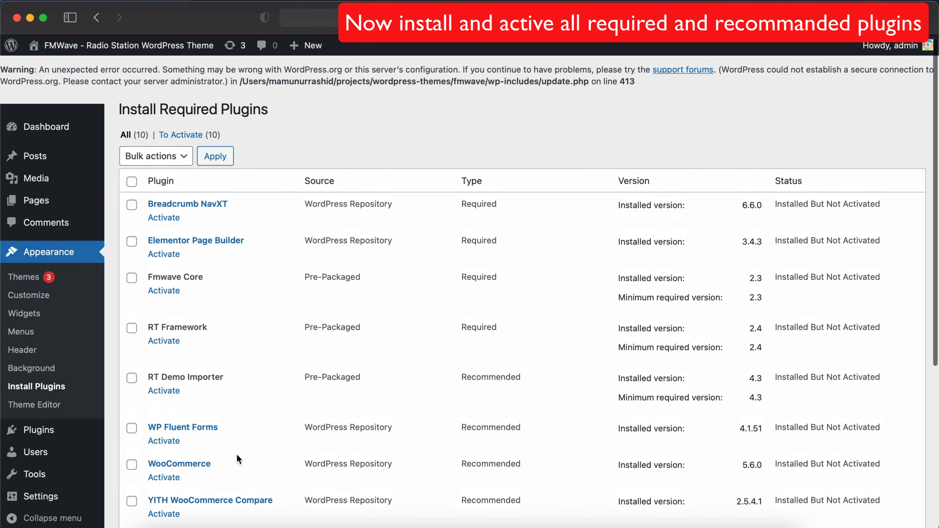
pyautogui.click(132, 181)
pyautogui.scroll(-7, 218, 249)
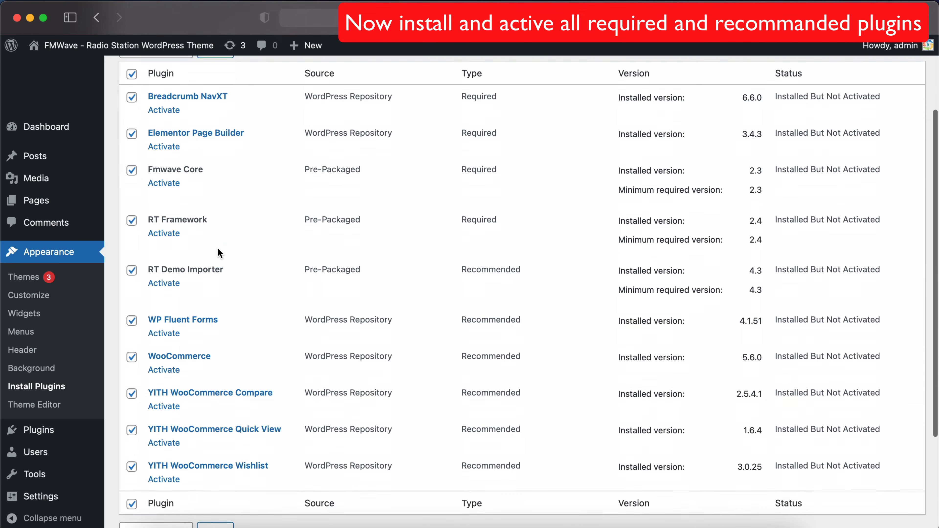
pyautogui.scroll(4, 218, 249)
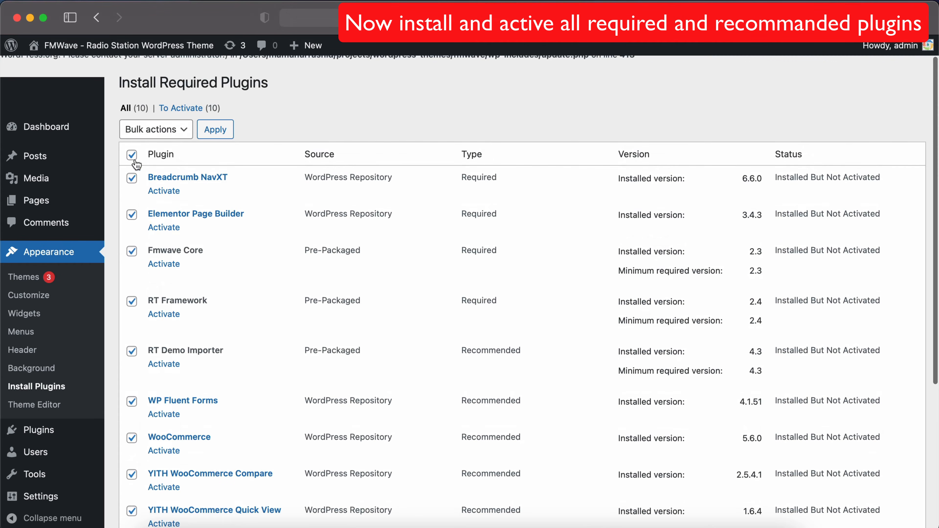
pyautogui.click(171, 130)
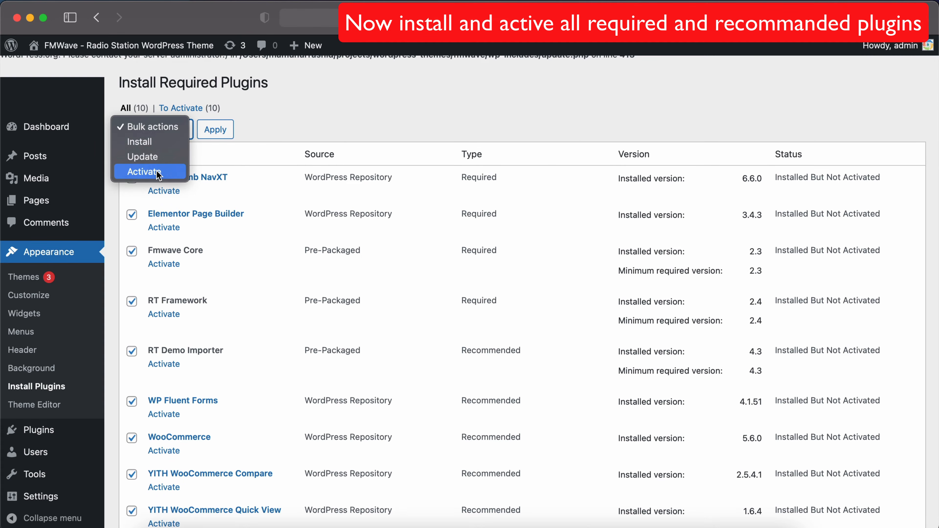
pyautogui.click(159, 172)
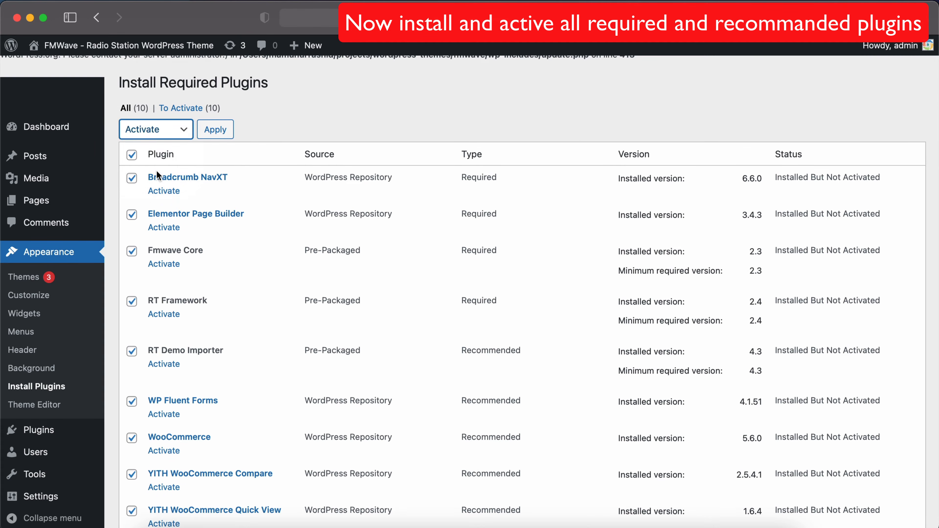
pyautogui.click(215, 130)
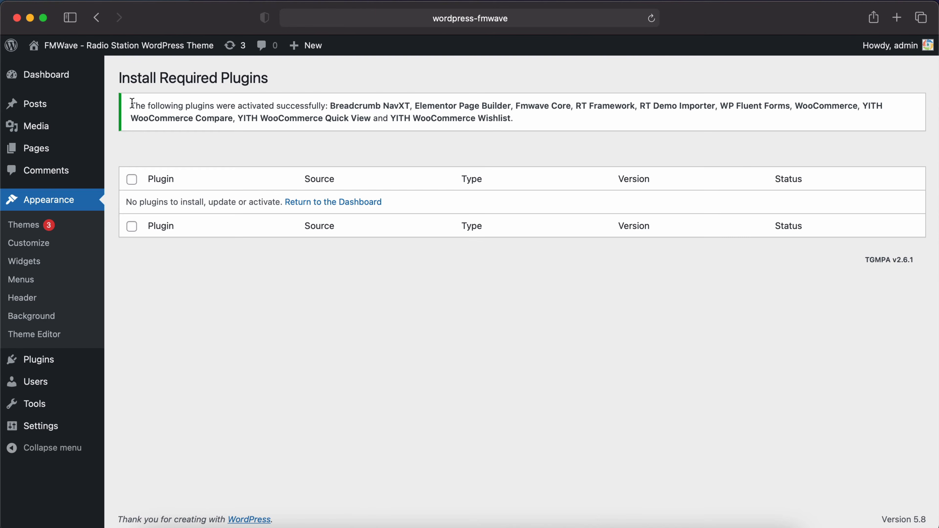
# Check the activation notice and examine the installed plugins list, including the RT Demo Importer entry
pyautogui.moveTo(130, 106); pyautogui.dragTo(536, 122)
pyautogui.click(536, 122)
pyautogui.moveTo(41, 361)
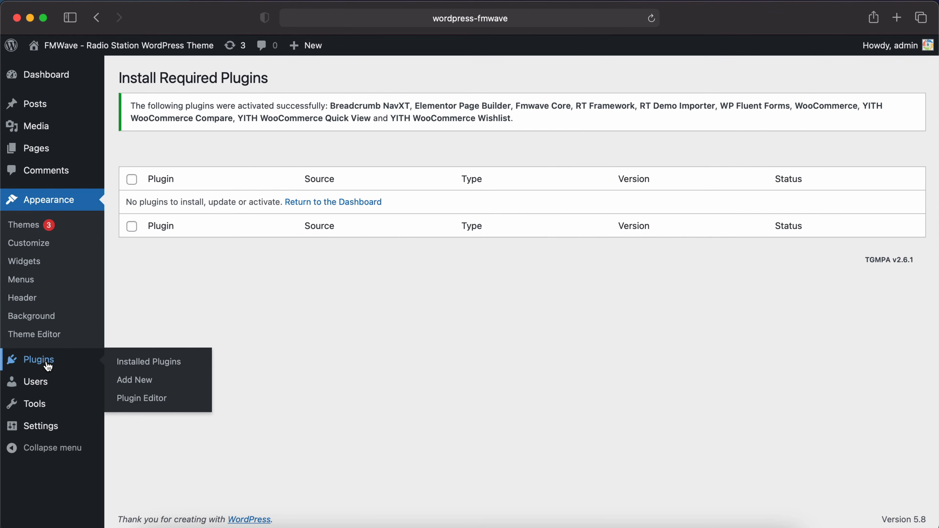
pyautogui.click(146, 364)
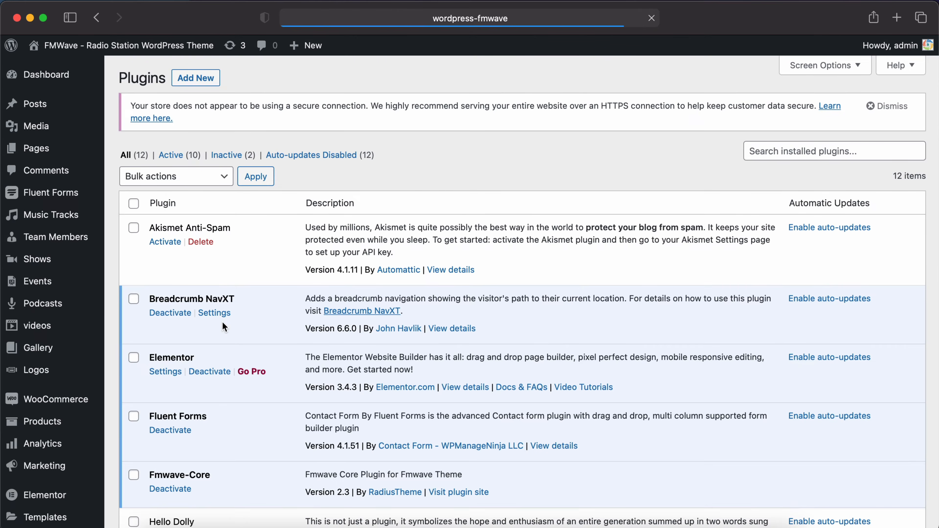
pyautogui.scroll(-10, 222, 321)
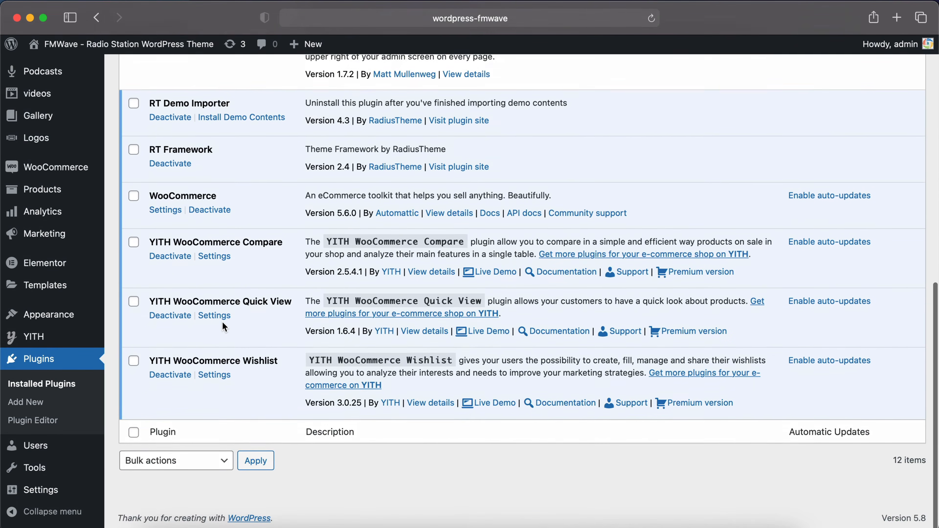
pyautogui.scroll(10, 223, 321)
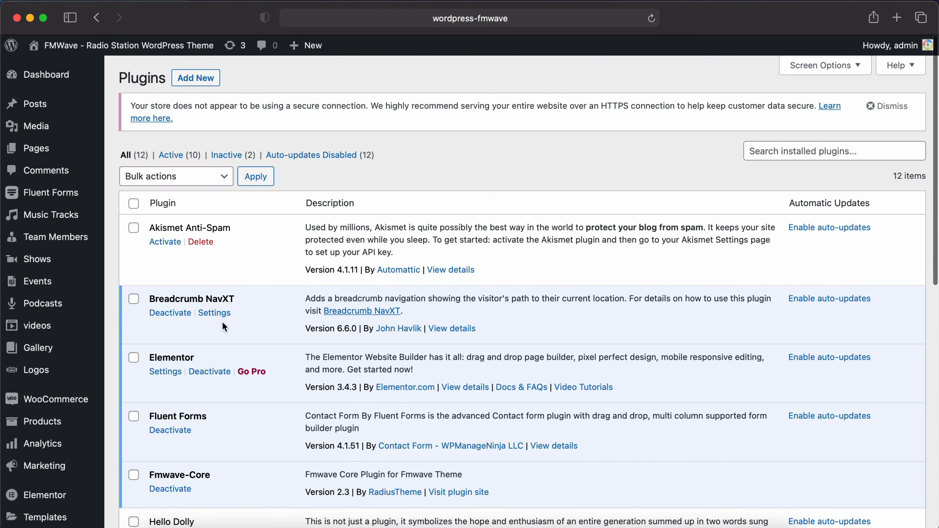
pyautogui.scroll(-5, 222, 322)
pyautogui.scroll(-3, 222, 322)
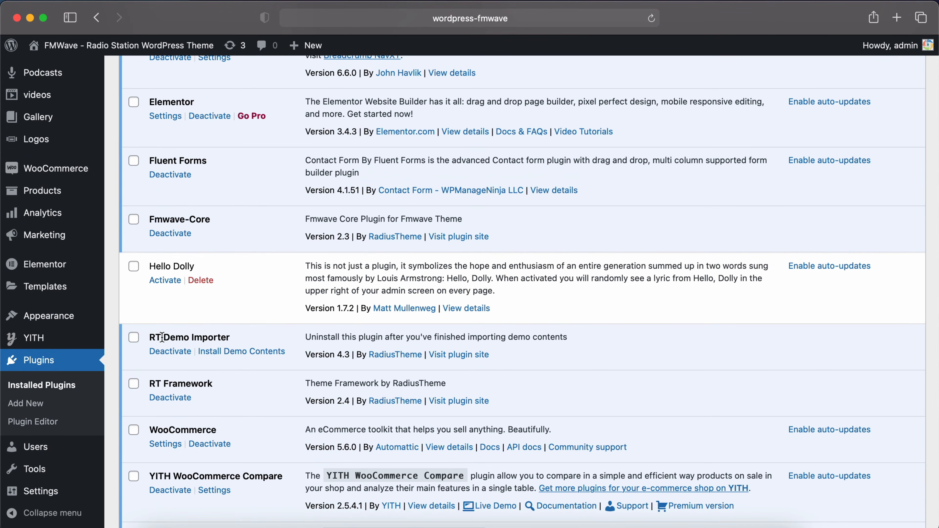
pyautogui.moveTo(152, 337); pyautogui.dragTo(228, 336)
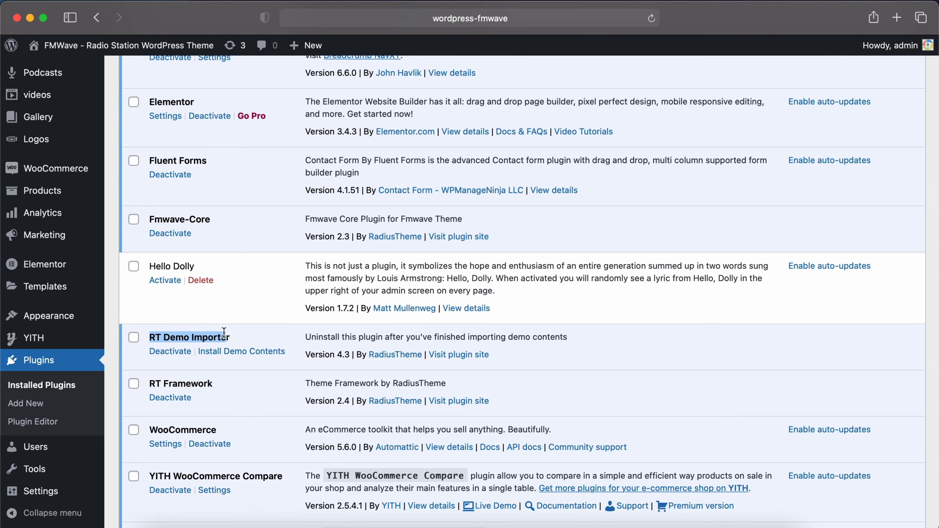
# Open RT Demo Importer's demo content installation page and look over the available home page demos
pyautogui.click(255, 375)
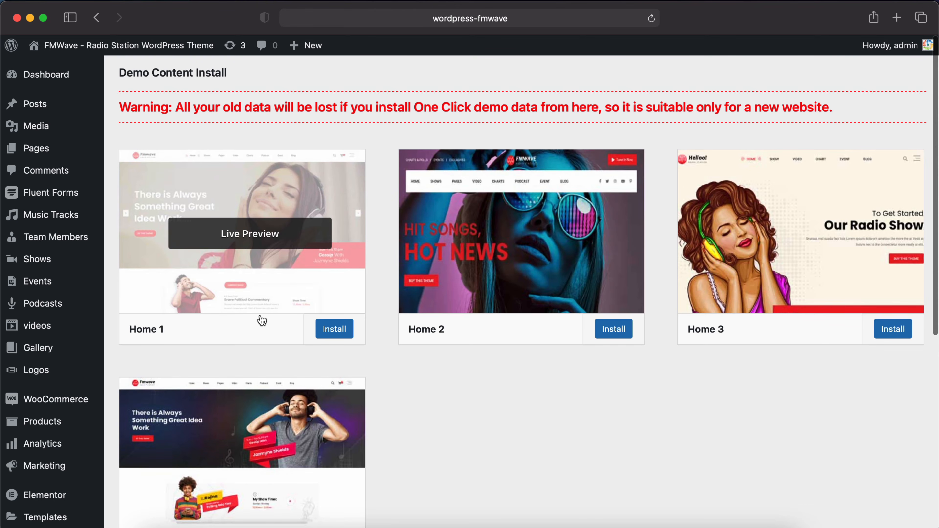
pyautogui.scroll(-1, 263, 321)
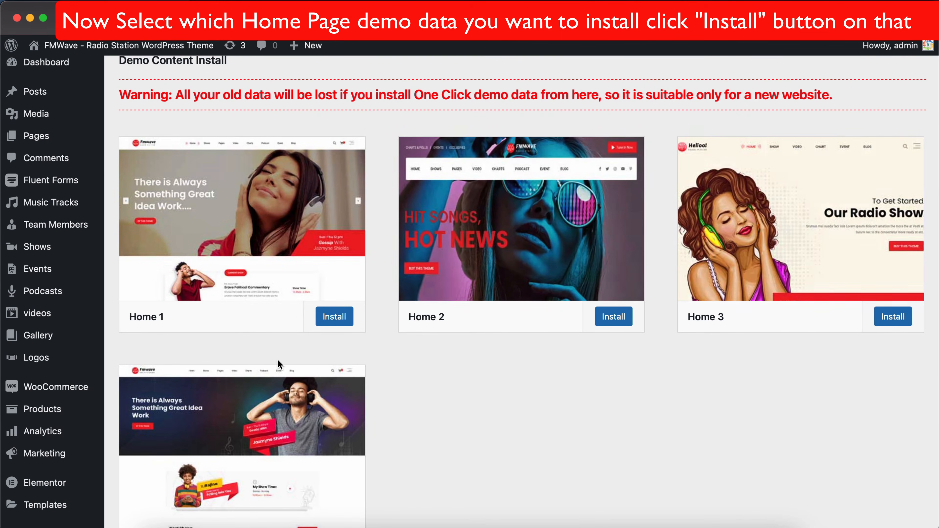
pyautogui.scroll(-5, 277, 359)
pyautogui.scroll(3, 277, 281)
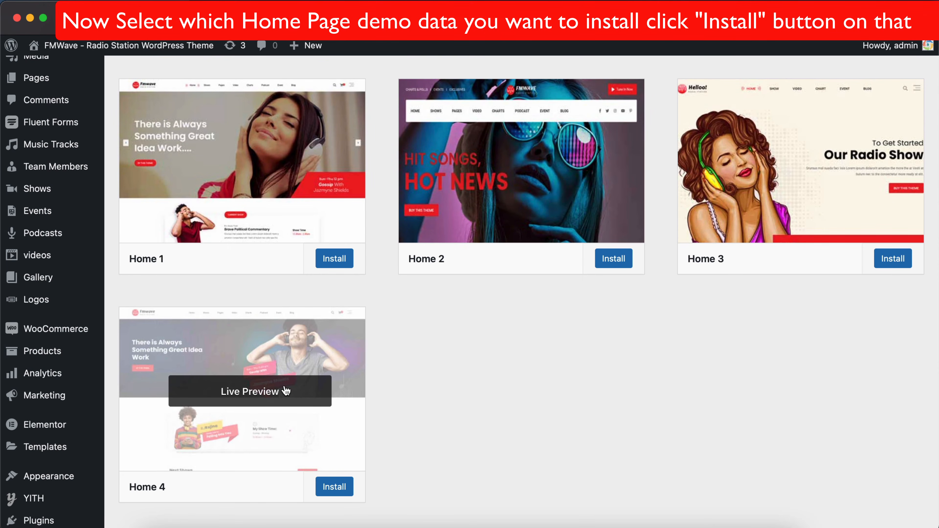
pyautogui.scroll(2, 269, 264)
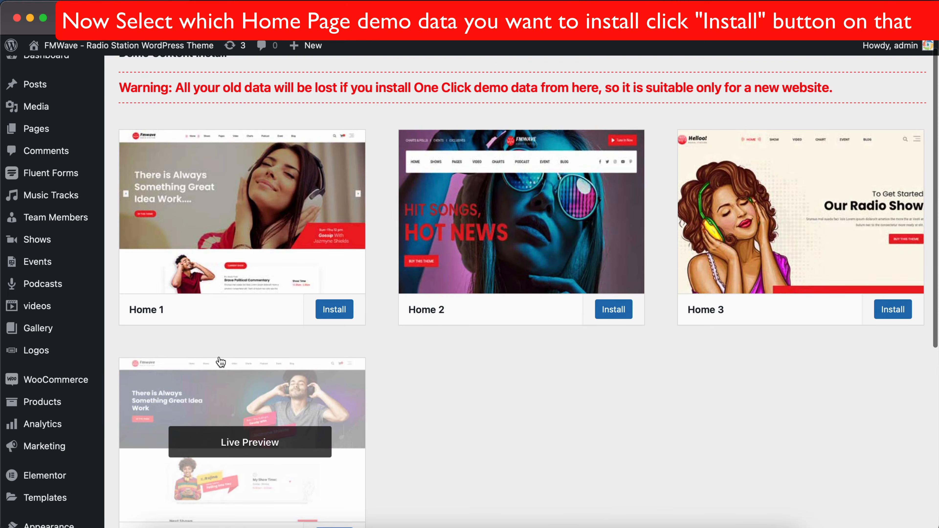
pyautogui.scroll(-3, 221, 362)
pyautogui.scroll(3, 216, 361)
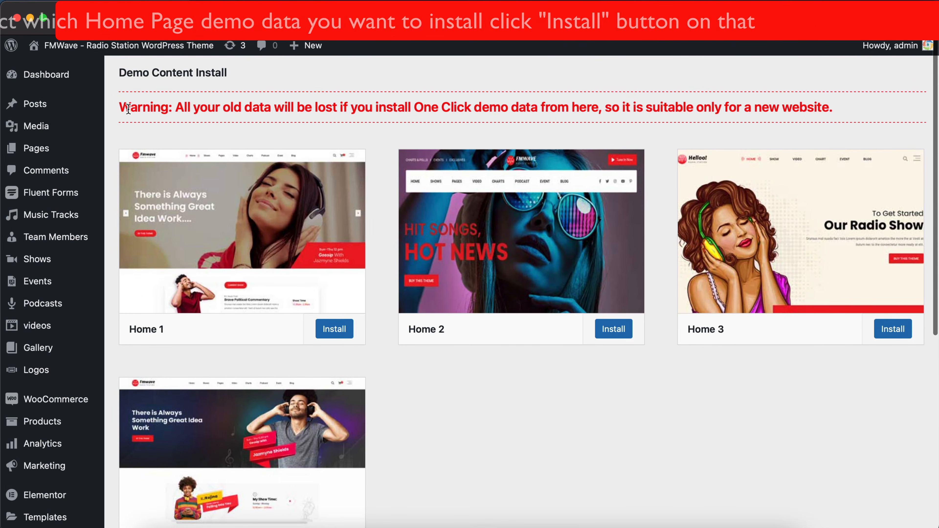
# Read the warning about existing data shown above the home page demos
pyautogui.moveTo(121, 106); pyautogui.dragTo(831, 105)
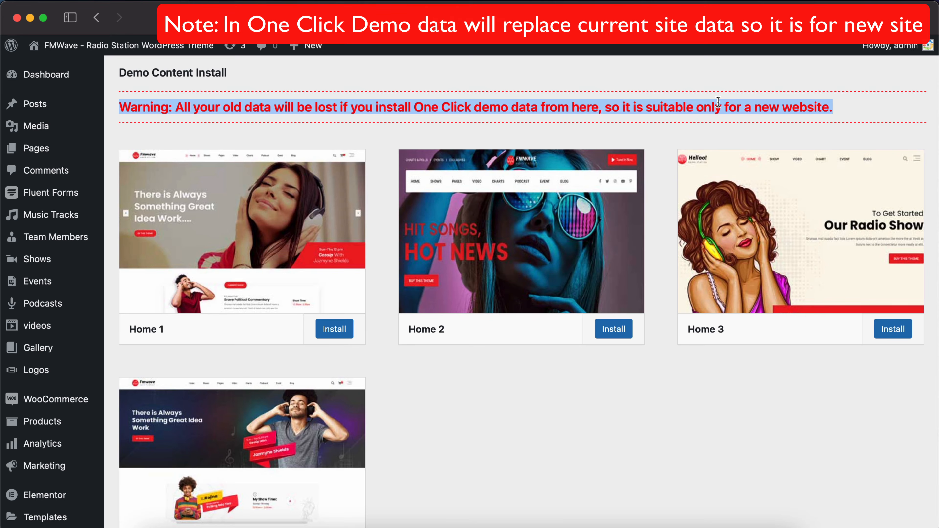
pyautogui.click(176, 114)
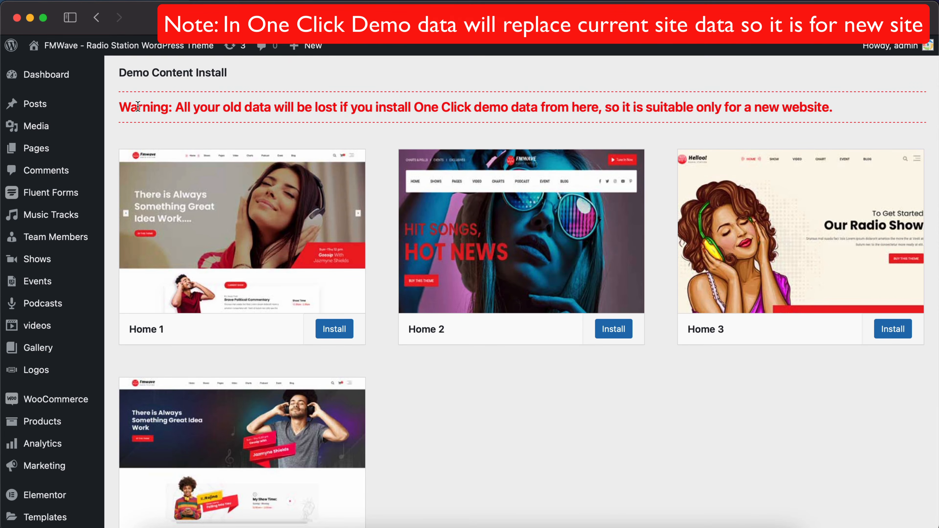
pyautogui.moveTo(119, 104); pyautogui.dragTo(836, 106)
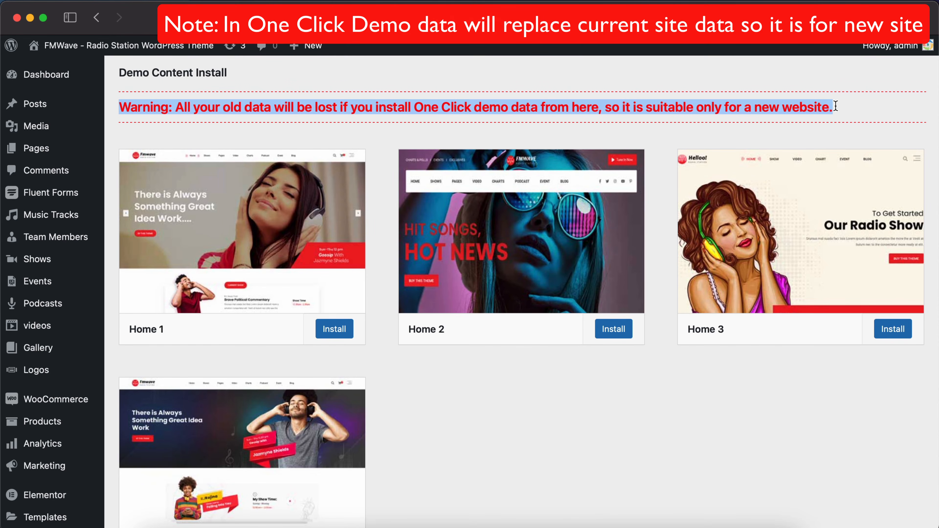
pyautogui.click(423, 70)
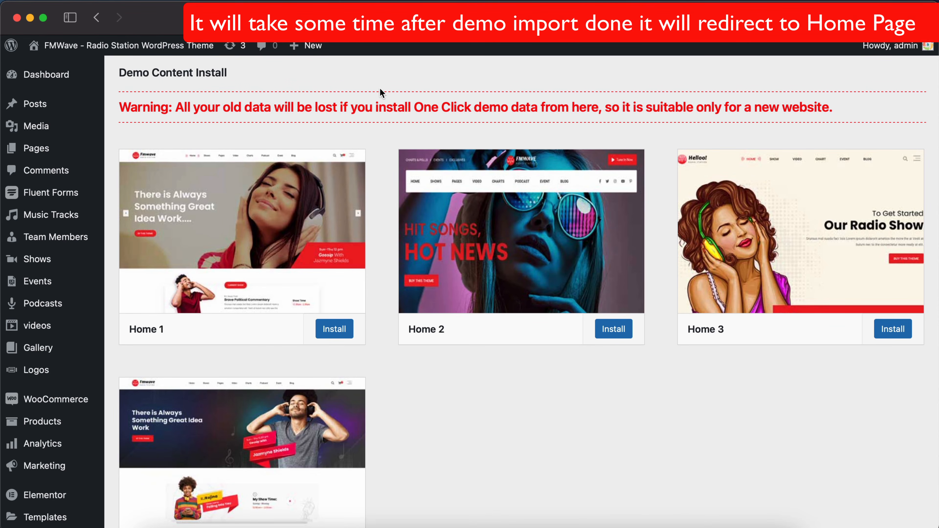
# Install the Home 1 demo content and accept the deletion of all existing site data
pyautogui.scroll(-1, 367, 115)
pyautogui.moveTo(329, 281)
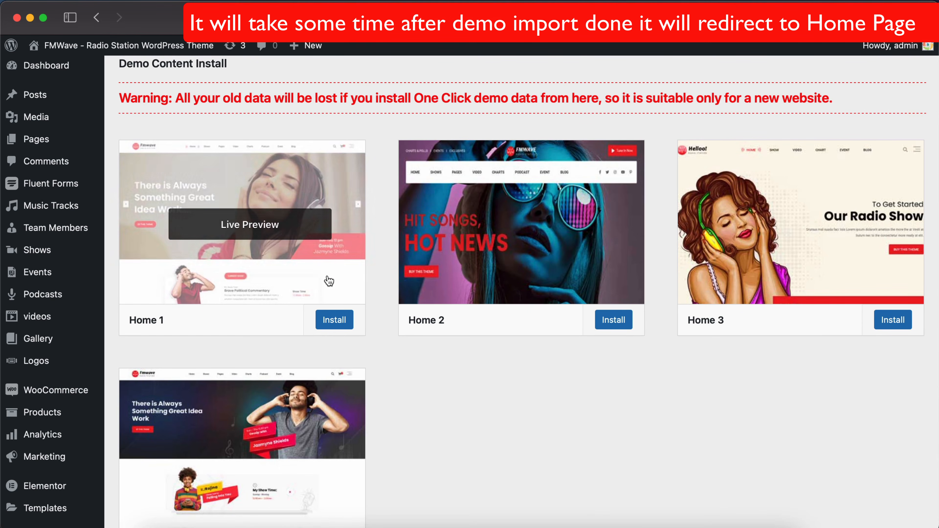
pyautogui.click(335, 320)
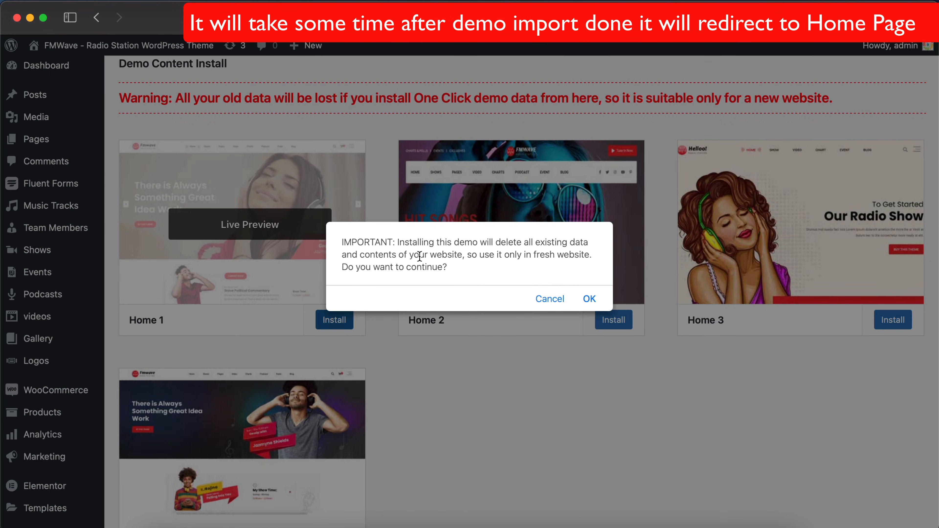
pyautogui.moveTo(345, 240); pyautogui.dragTo(455, 264)
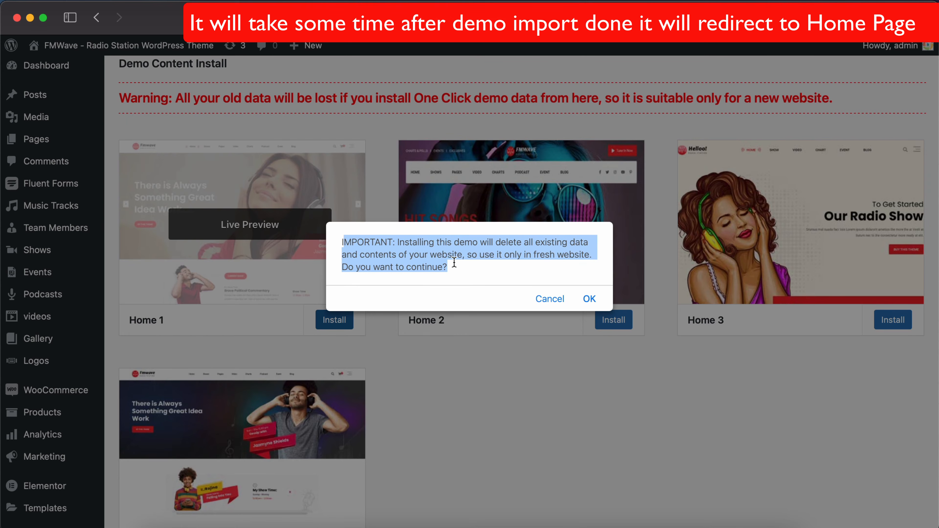
pyautogui.click(590, 299)
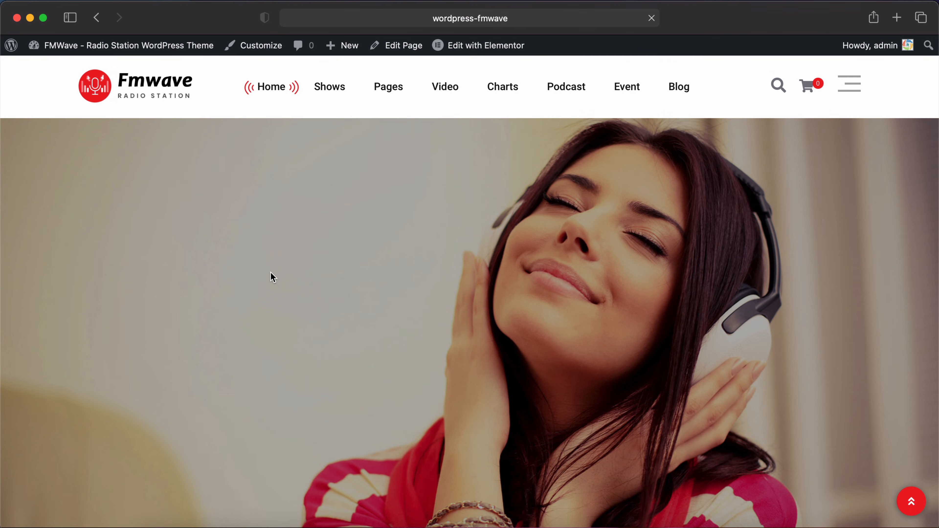
# Look through the imported home page from the hero banner down to the footer and back
pyautogui.scroll(-10, 453, 310)
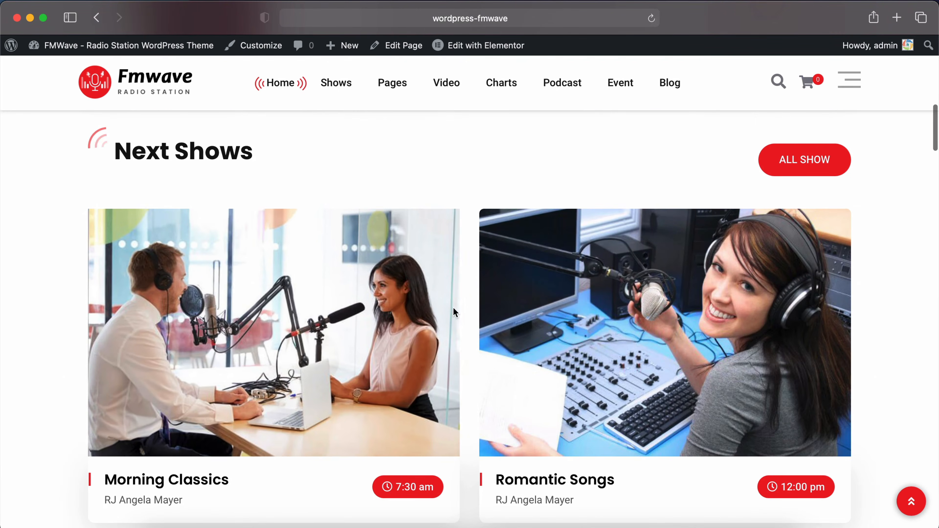
pyautogui.scroll(-15, 454, 308)
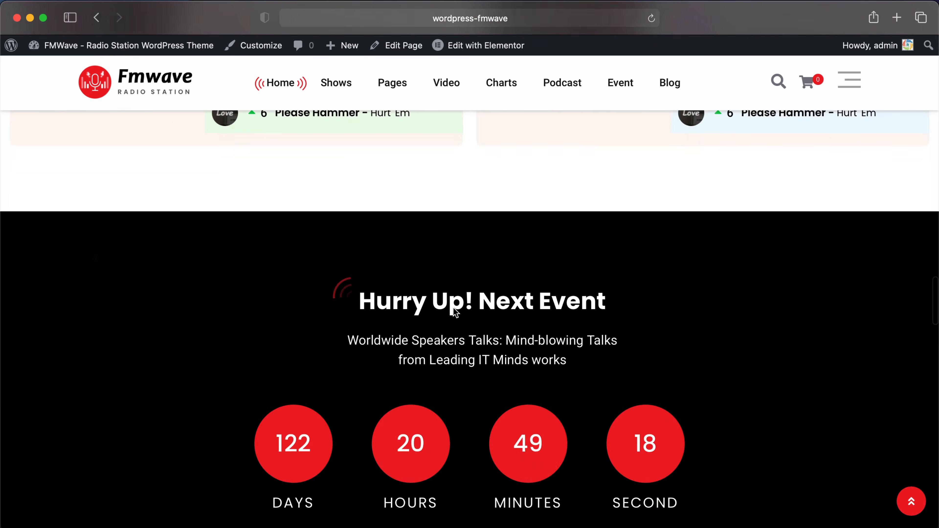
pyautogui.scroll(-15, 454, 309)
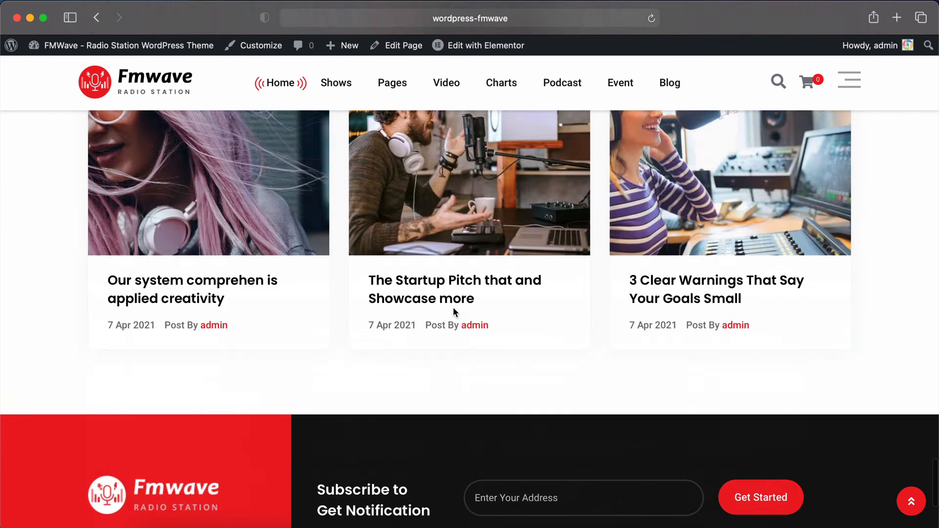
pyautogui.scroll(20, 452, 306)
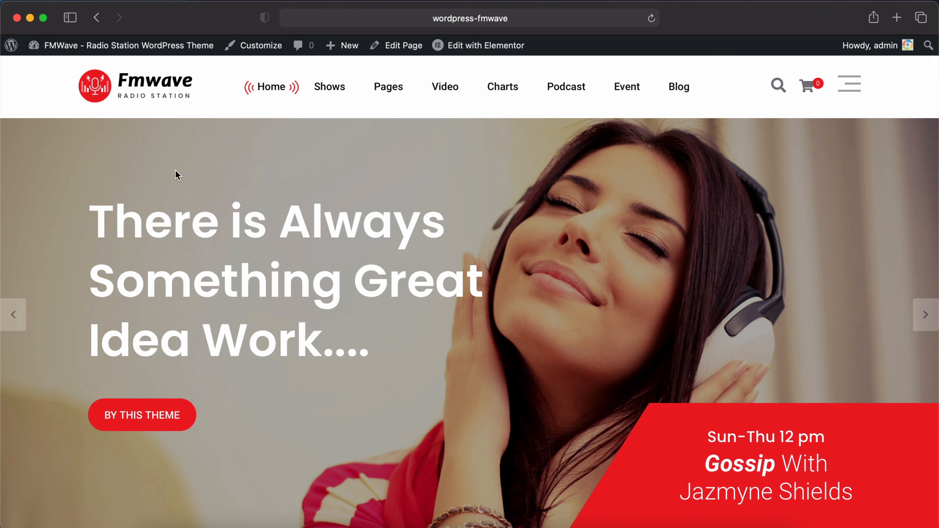
# Examine the next show banner and the Next Shows section on the home page
pyautogui.scroll(-1, 199, 197)
pyautogui.scroll(-20, 208, 206)
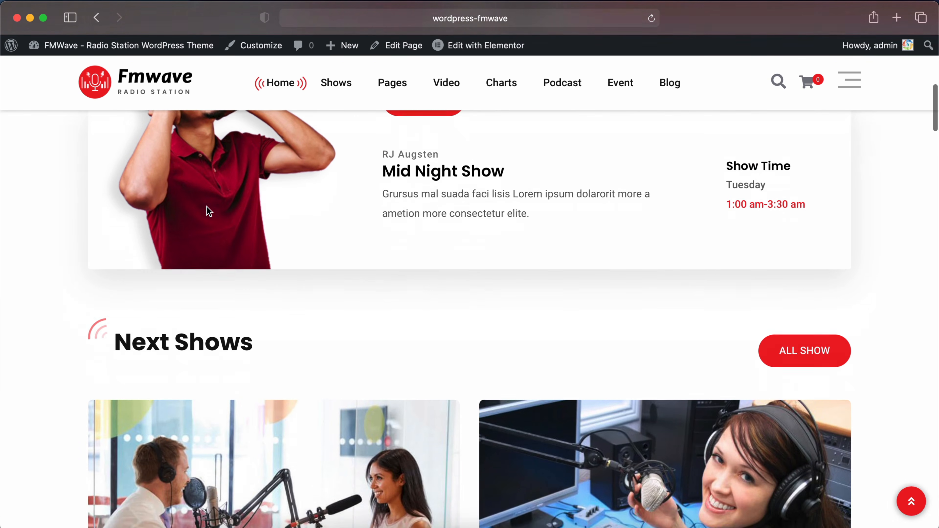
pyautogui.scroll(2, 209, 211)
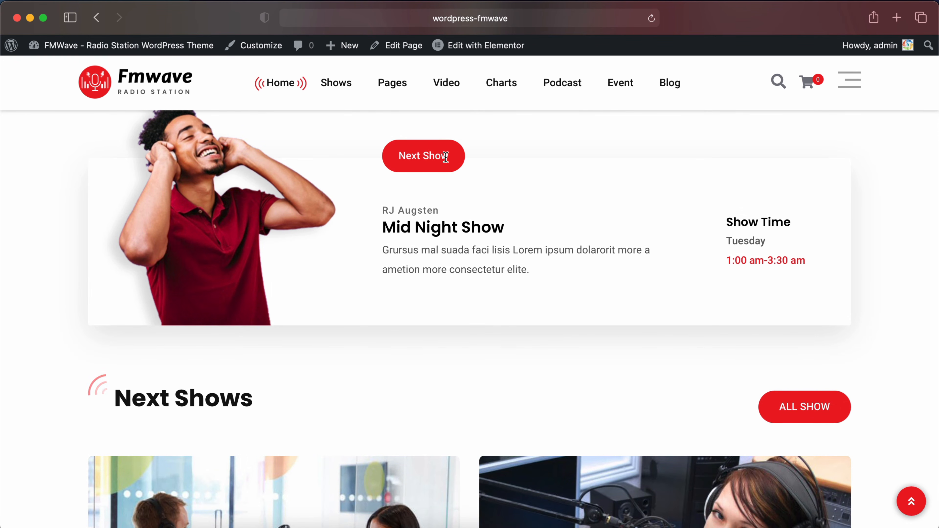
pyautogui.moveTo(445, 157); pyautogui.dragTo(405, 169)
pyautogui.scroll(-9, 569, 244)
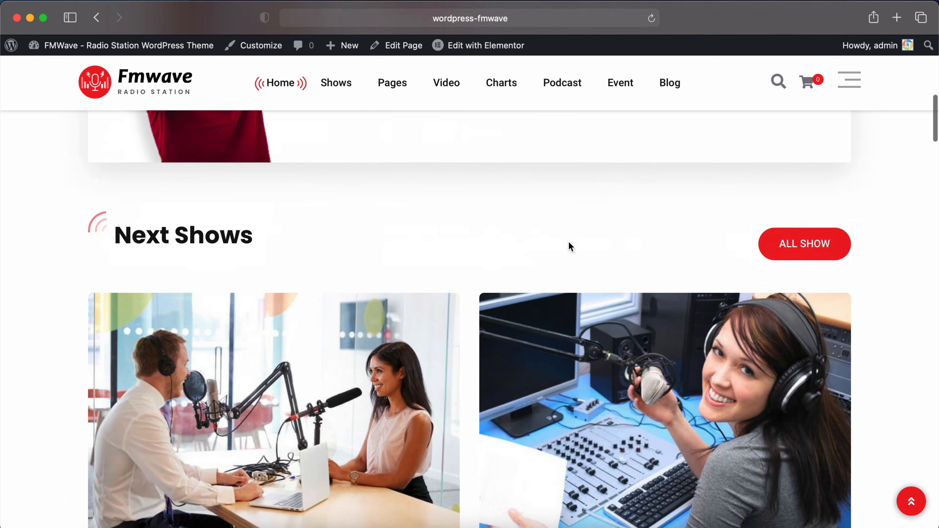
pyautogui.scroll(3, 514, 341)
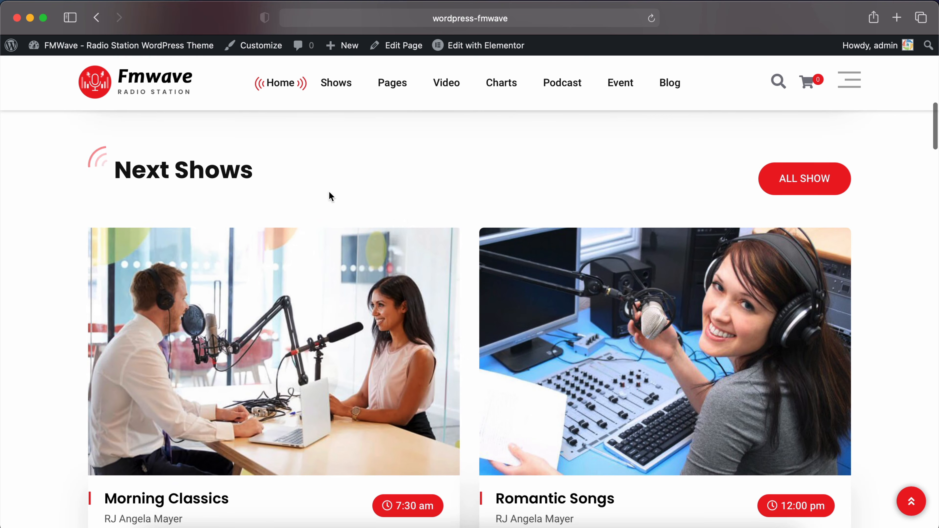
pyautogui.scroll(-3, 273, 178)
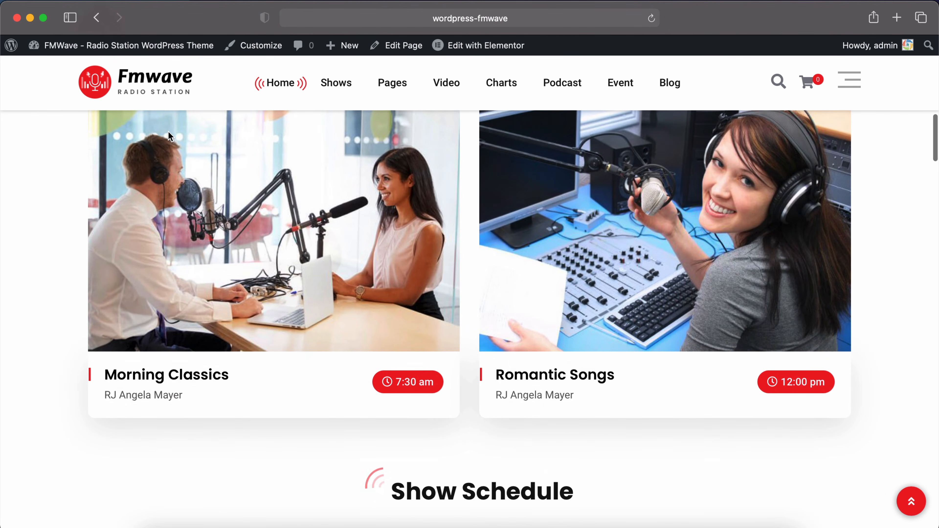
# Return to the WordPress dashboard and, in the general settings, set the site timezone to UTC+6 and save the changes
pyautogui.moveTo(89, 50)
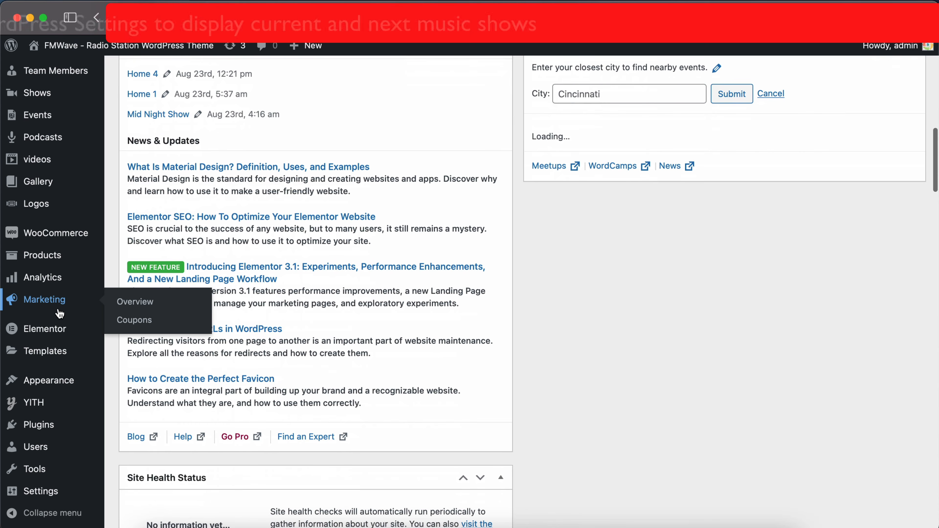
pyautogui.moveTo(37, 494)
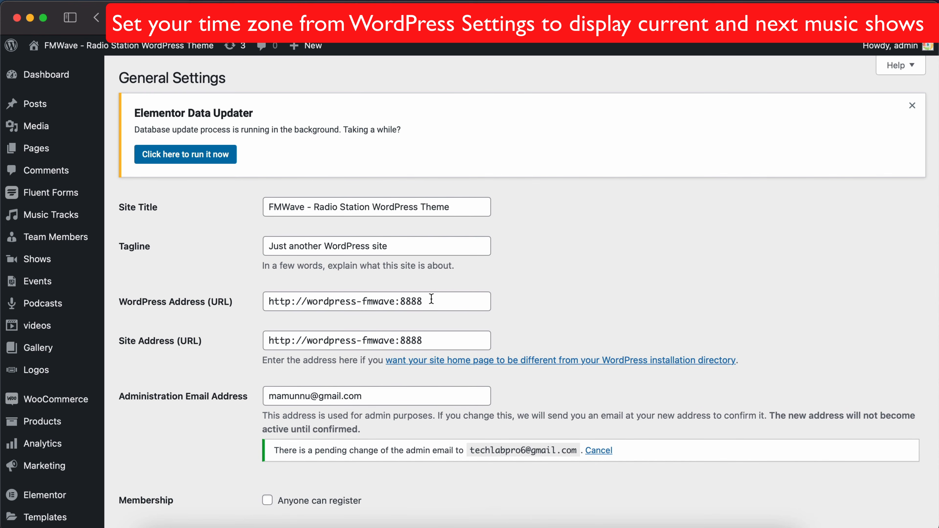
pyautogui.scroll(-5, 431, 299)
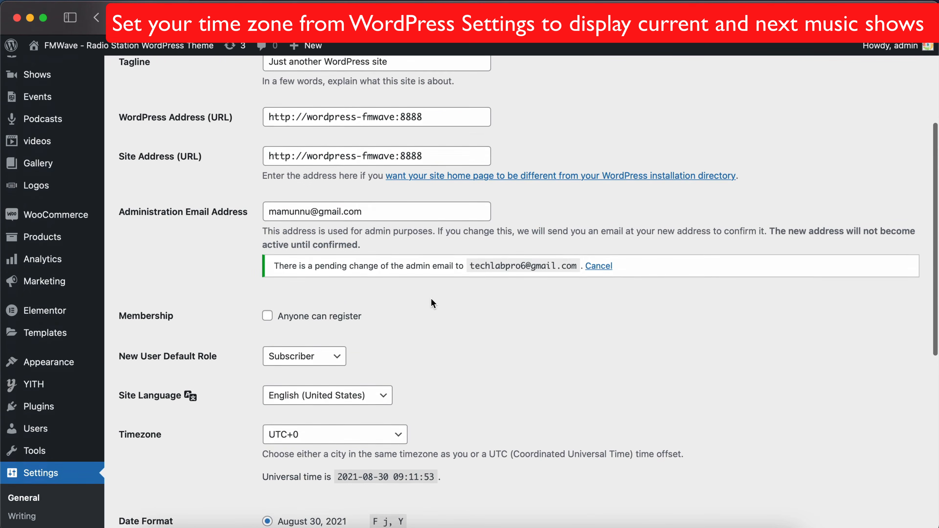
pyautogui.scroll(-5, 431, 298)
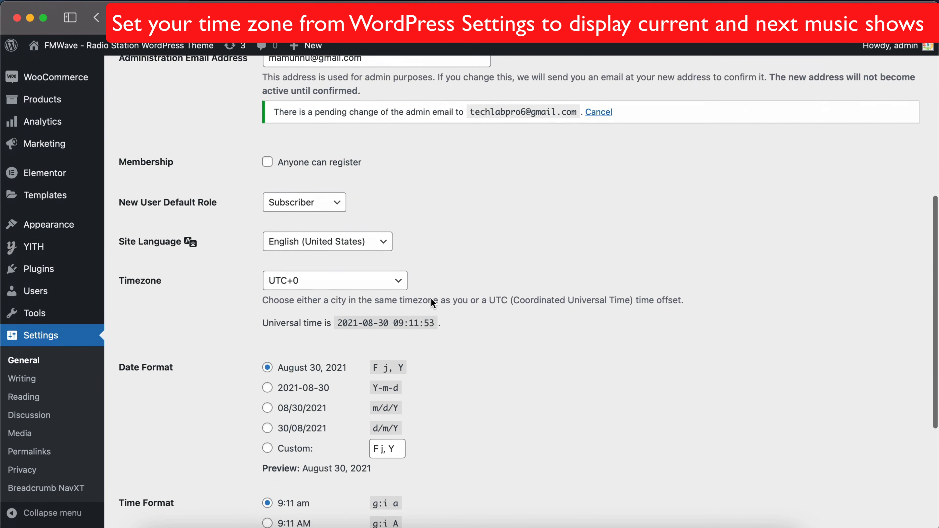
pyautogui.scroll(-1, 432, 301)
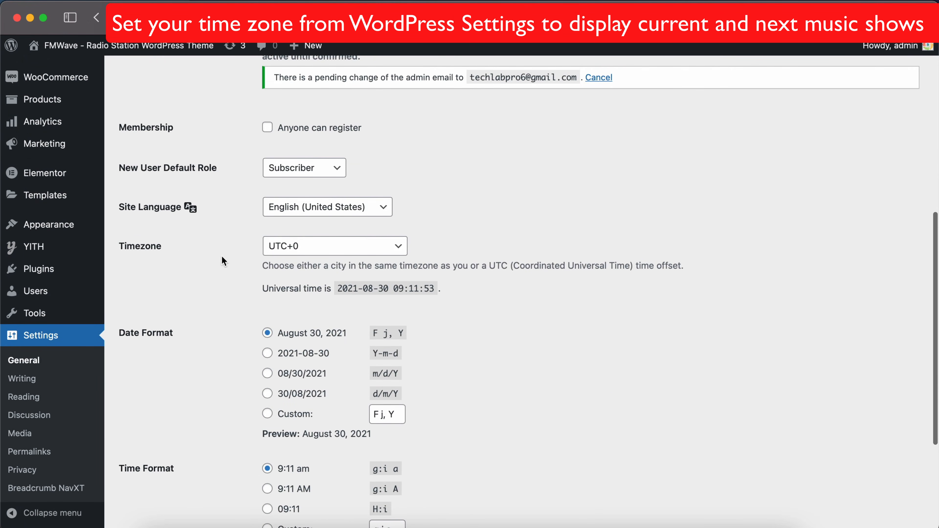
pyautogui.click(383, 247)
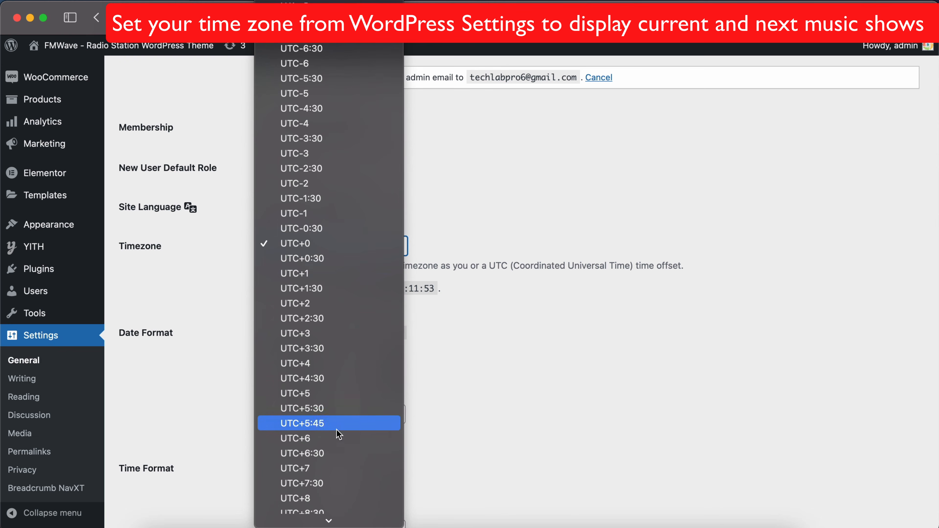
pyautogui.scroll(-3, 336, 445)
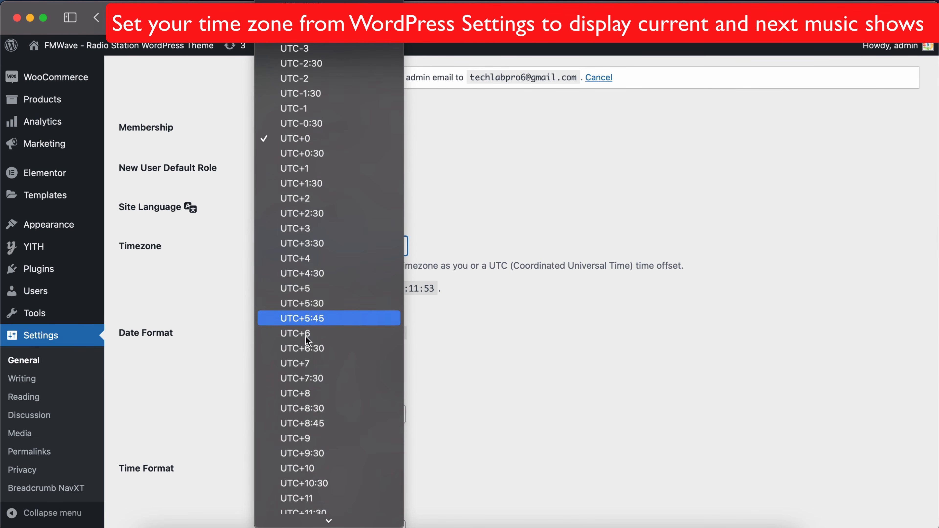
pyautogui.click(298, 333)
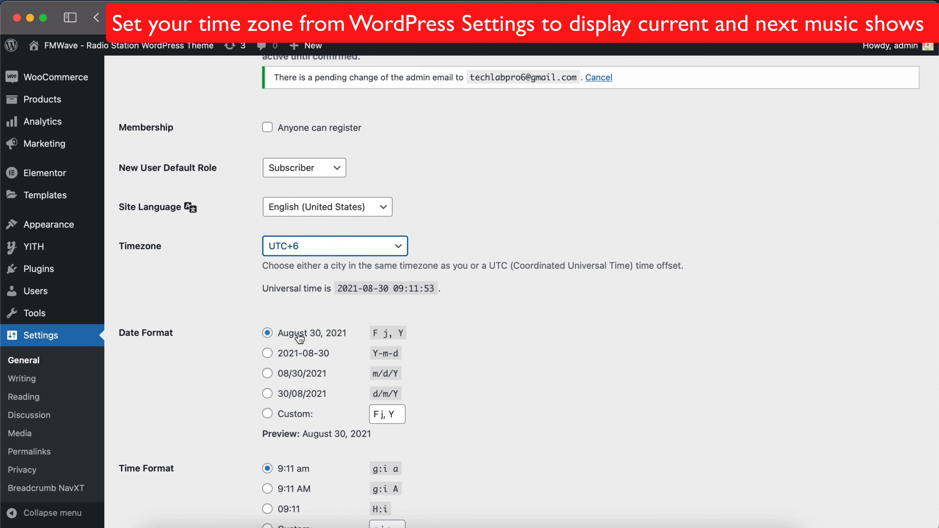
pyautogui.scroll(-5, 254, 320)
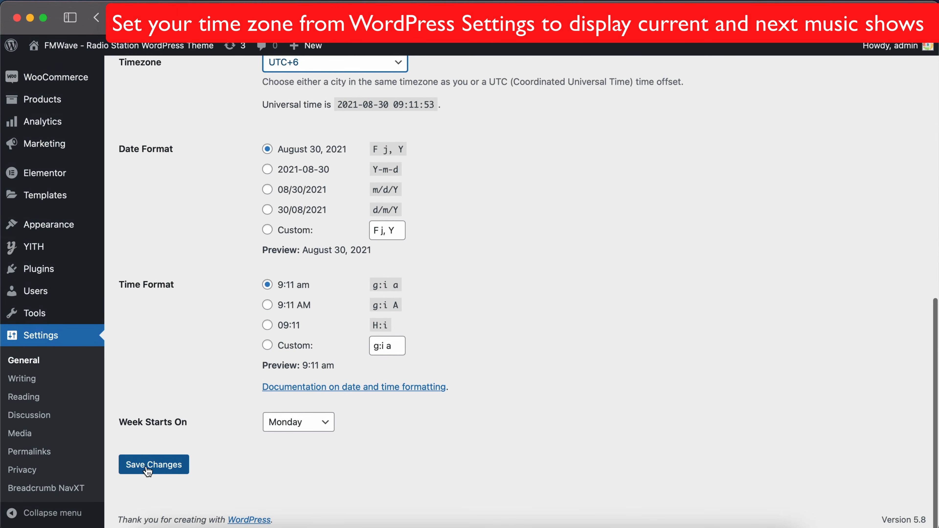
pyautogui.click(147, 469)
pyautogui.scroll(3, 231, 268)
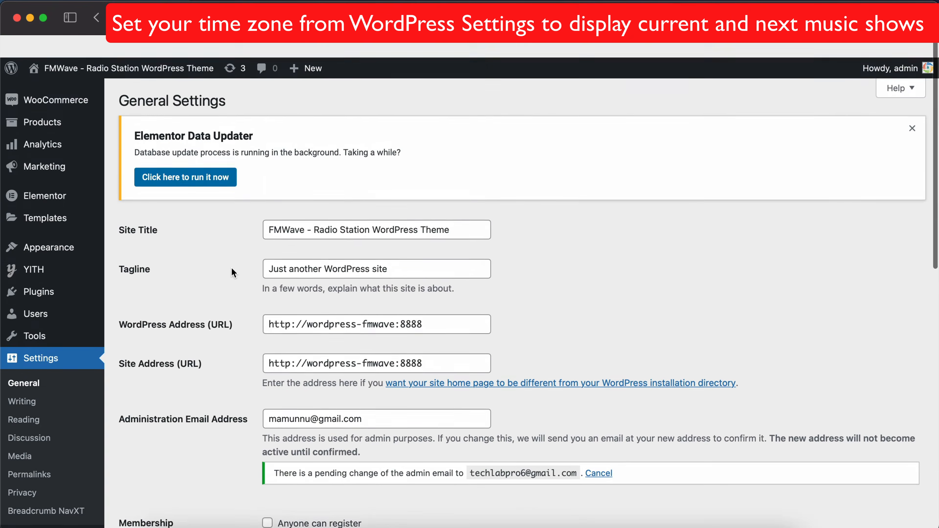